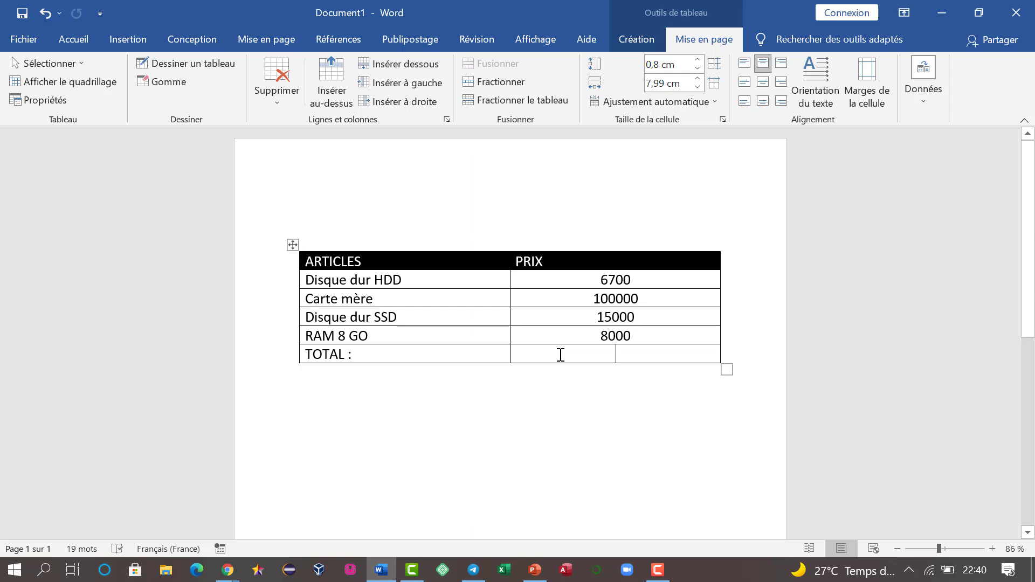
Step: Start a formula in the empty price cell of the TOTAL row and clear the proposed formula
left_click(581, 378)
left_click(576, 356)
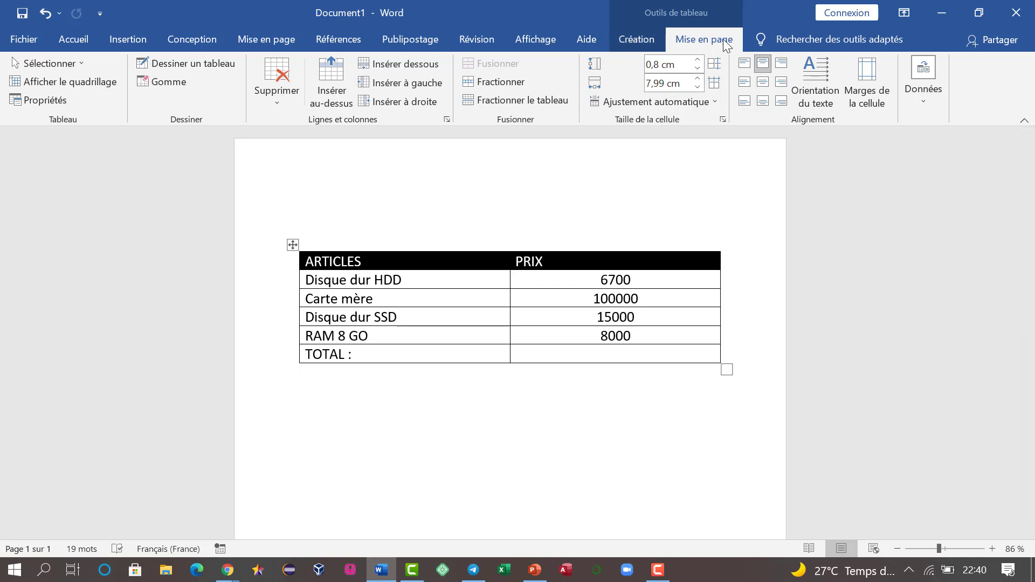
left_click(935, 76)
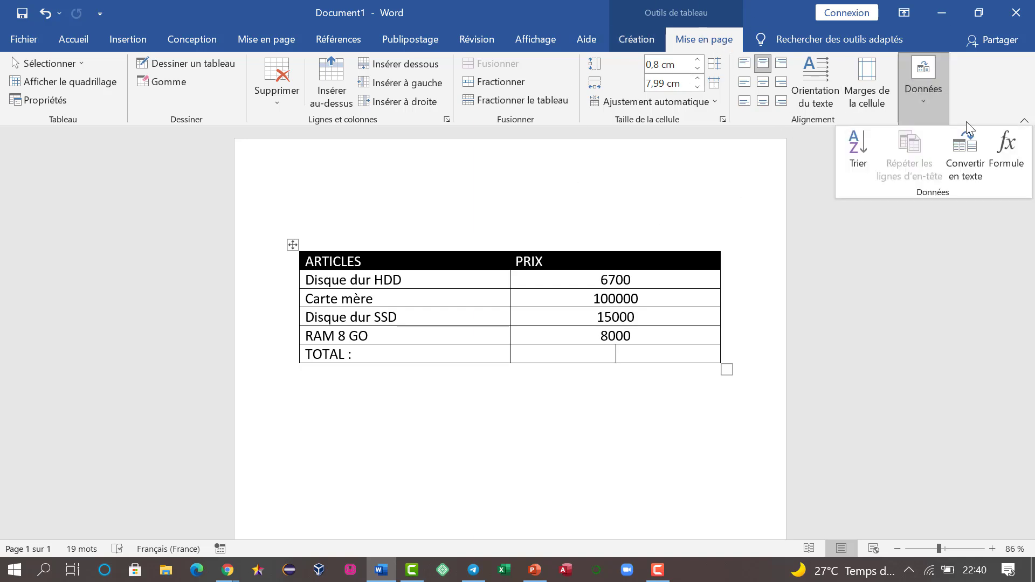
left_click(1006, 148)
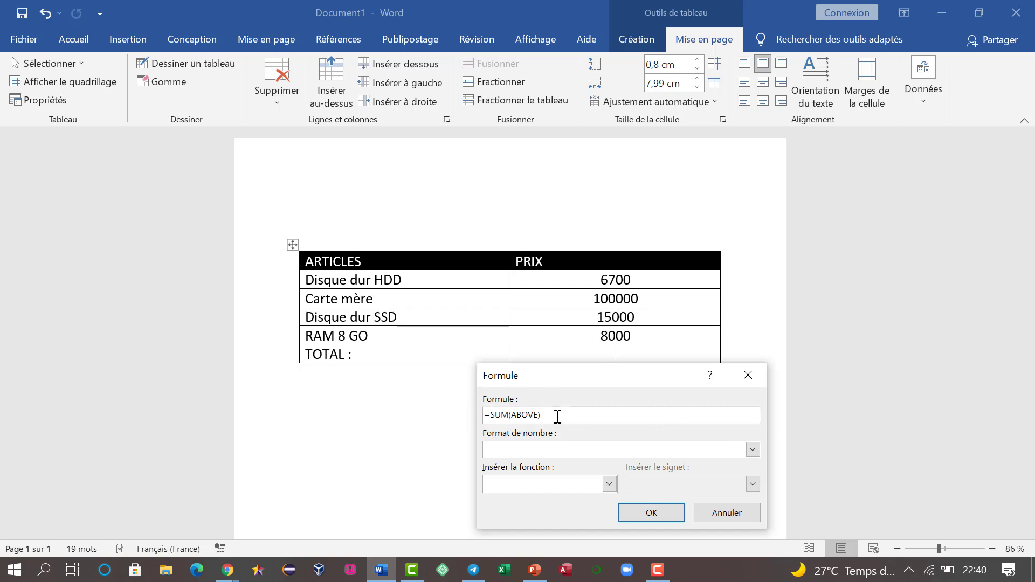
left_click_drag(555, 416, 446, 418)
left_click(566, 417)
key("BackSpace")
key("BackSpace")
key("BackSpace")
key("BackSpace")
key("BackSpace")
key("BackSpace")
key("BackSpace")
key("BackSpace")
key("BackSpace")
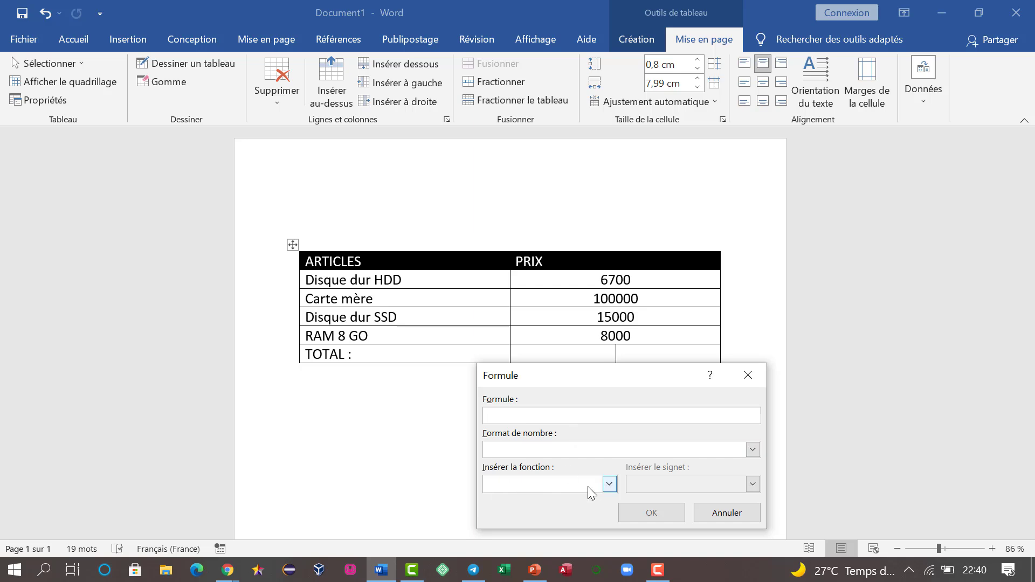
Step: Try to insert the formula SUM(ABOVE) with the # ##0 number format in the TOTAL row's price cell
left_click(610, 484)
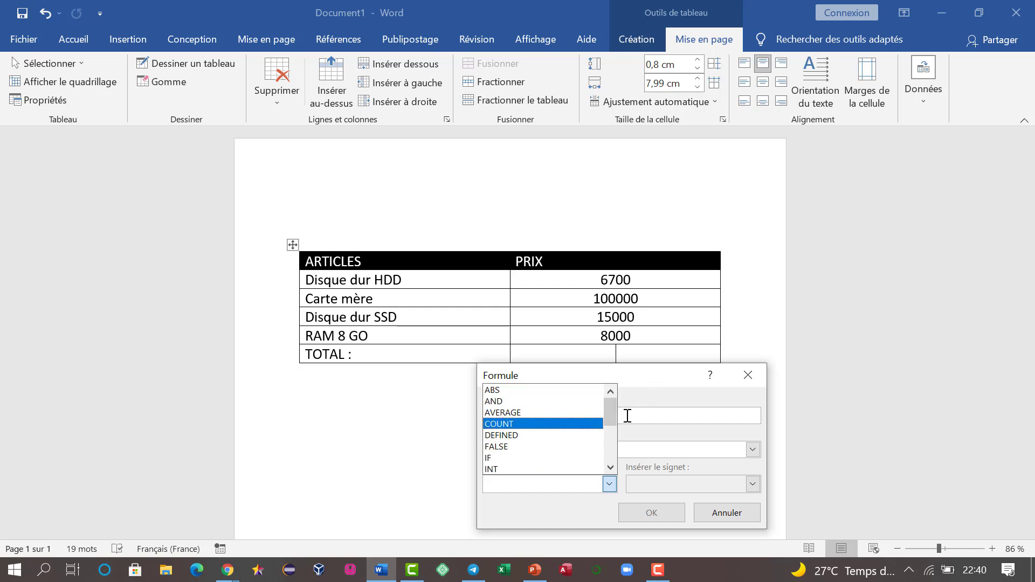
left_click_drag(611, 415, 473, 426)
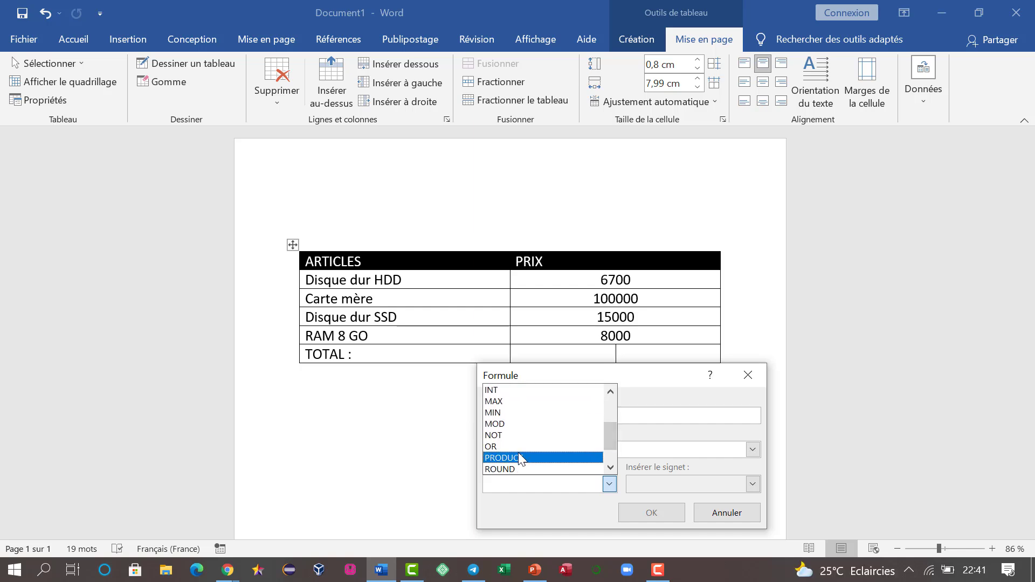
left_click_drag(609, 442, 608, 456)
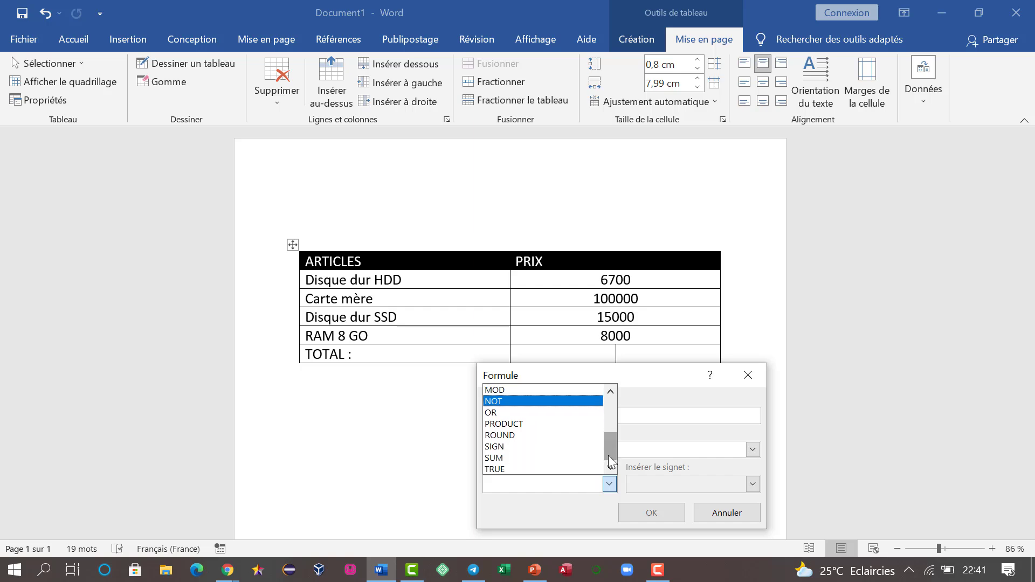
left_click(510, 459)
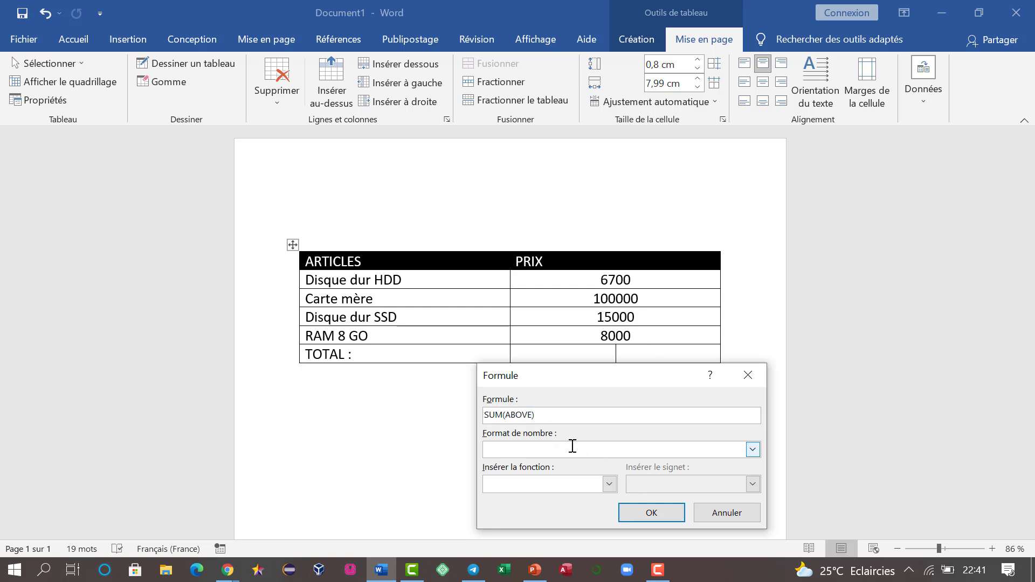
left_click(753, 451)
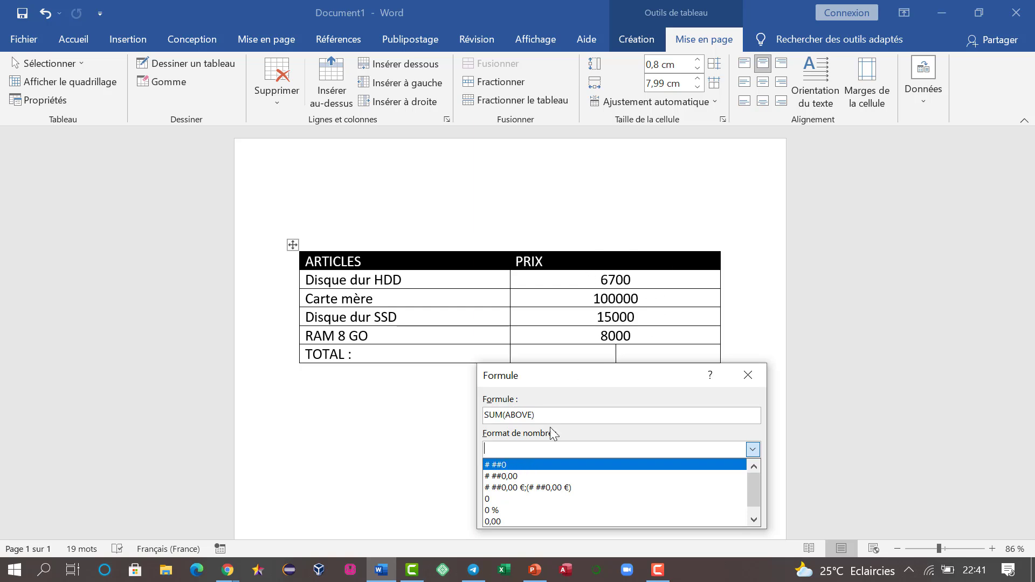
left_click(503, 466)
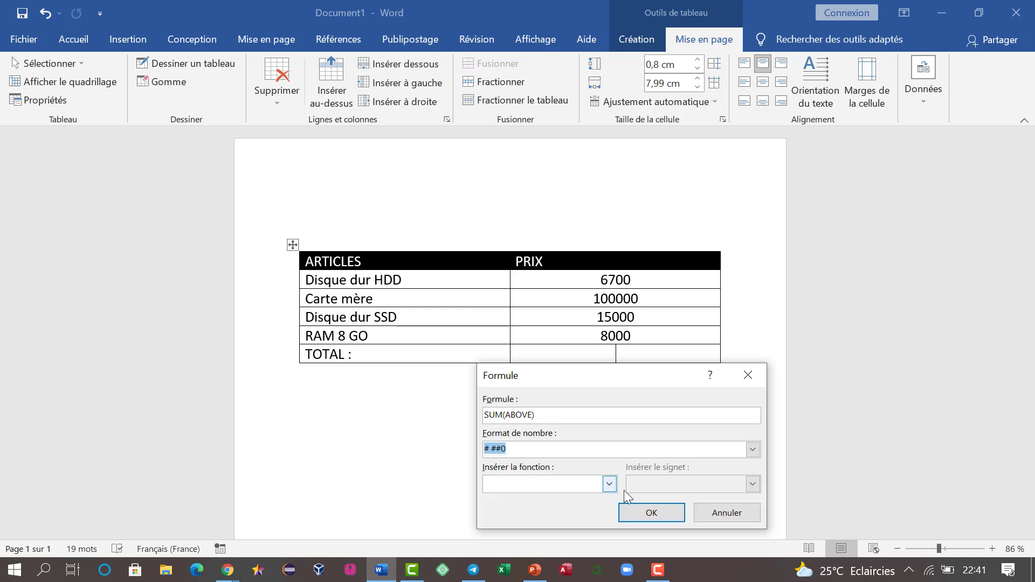
left_click(661, 518)
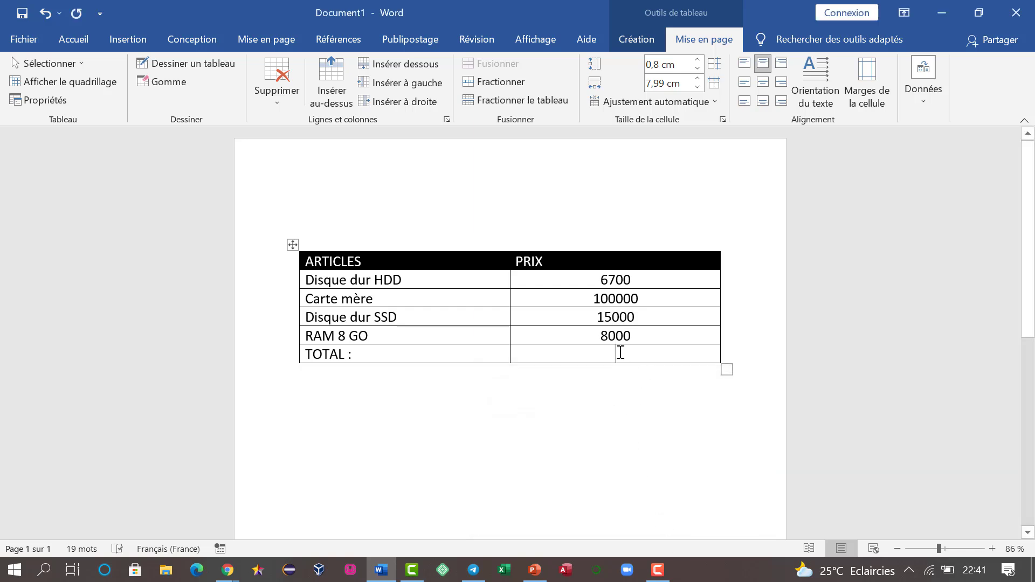
Step: Insert the formula =SUM(ABOVE) with the # ##0 number format in the TOTAL row's price cell
left_click(924, 86)
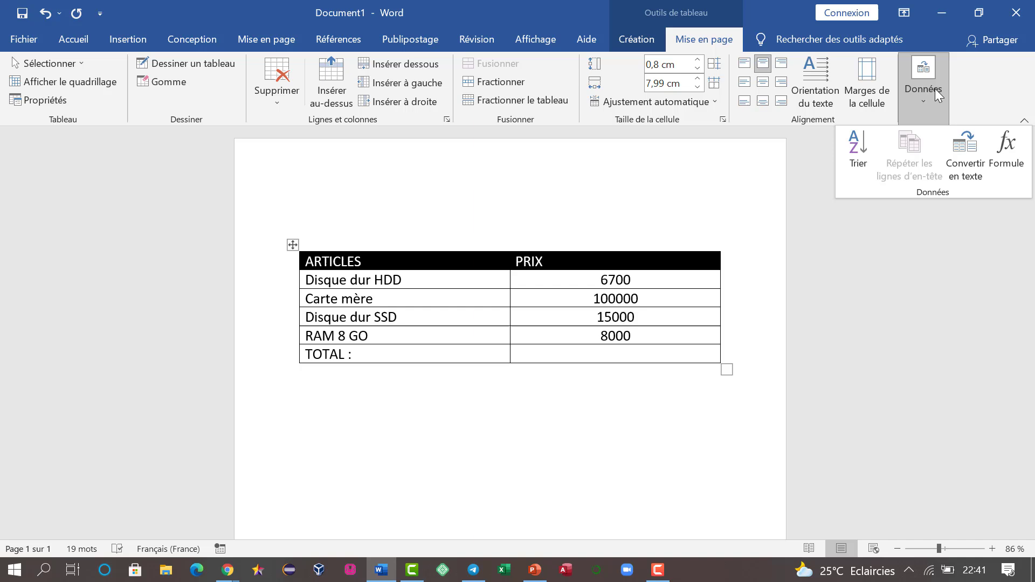
left_click(1002, 150)
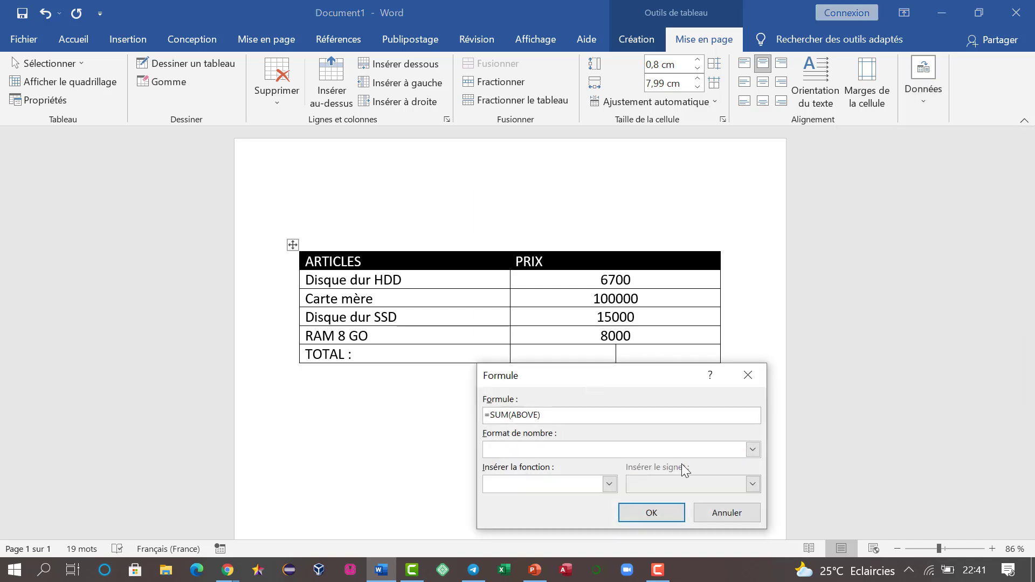
left_click(752, 449)
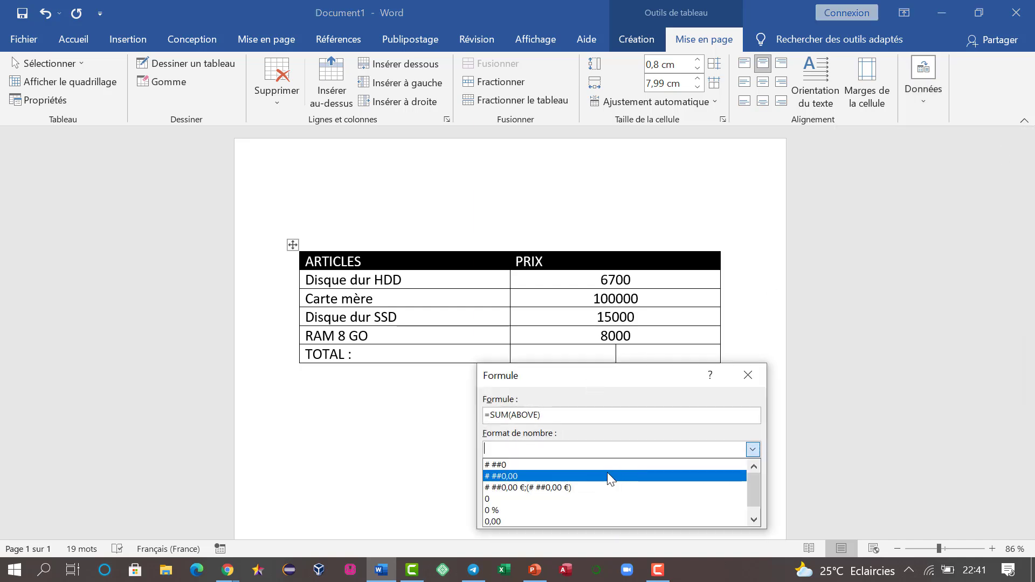
left_click(575, 464)
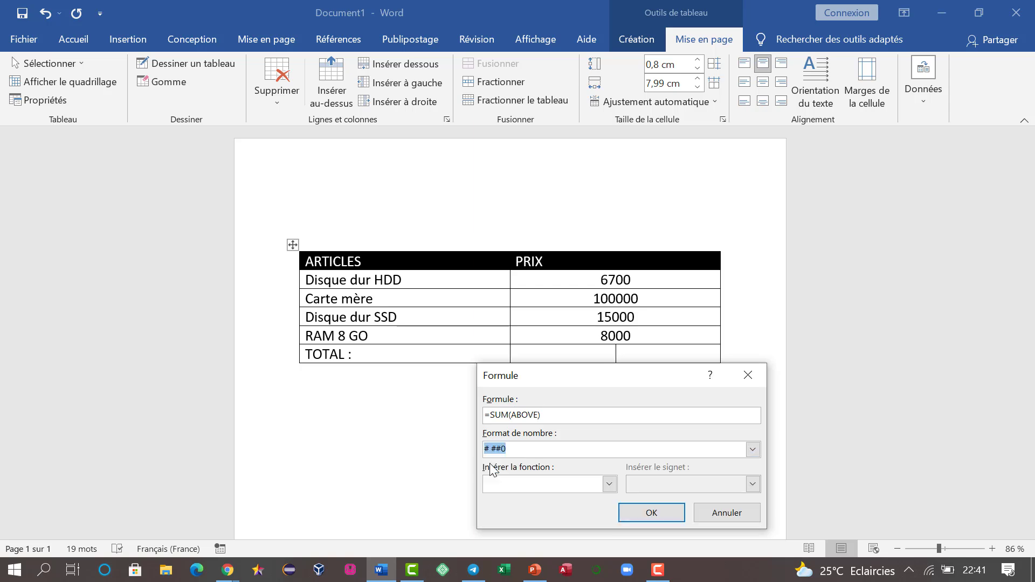
left_click(651, 513)
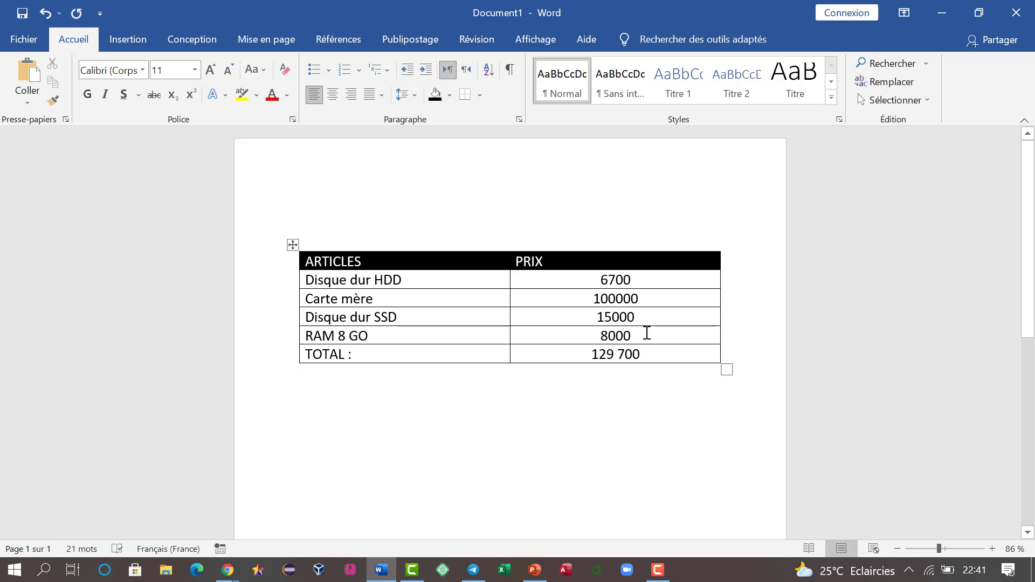
Step: Change the price of RAM 8 GO to 80
left_click(647, 333)
key("BackSpace")
key("BackSpace")
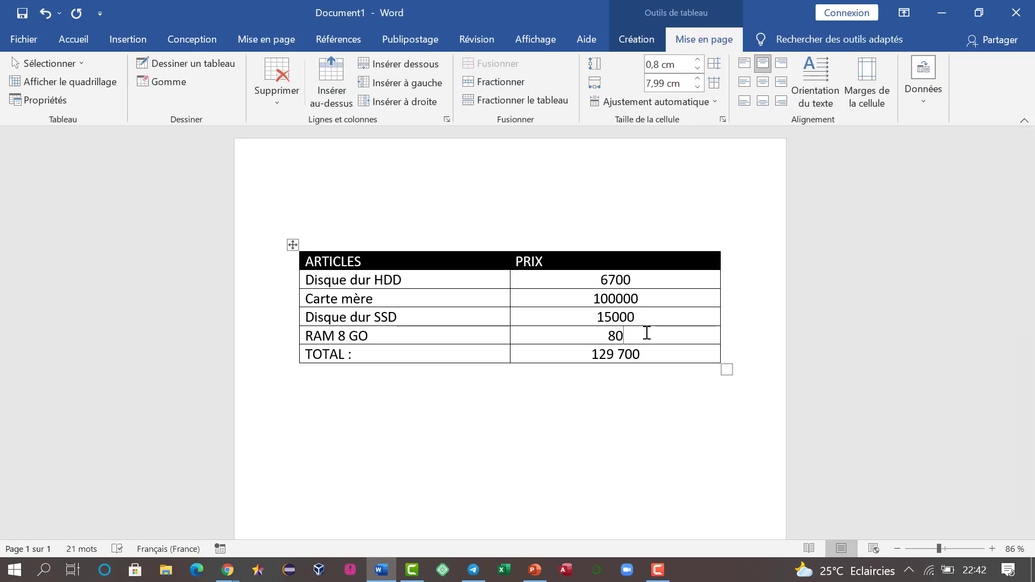
left_click(628, 425)
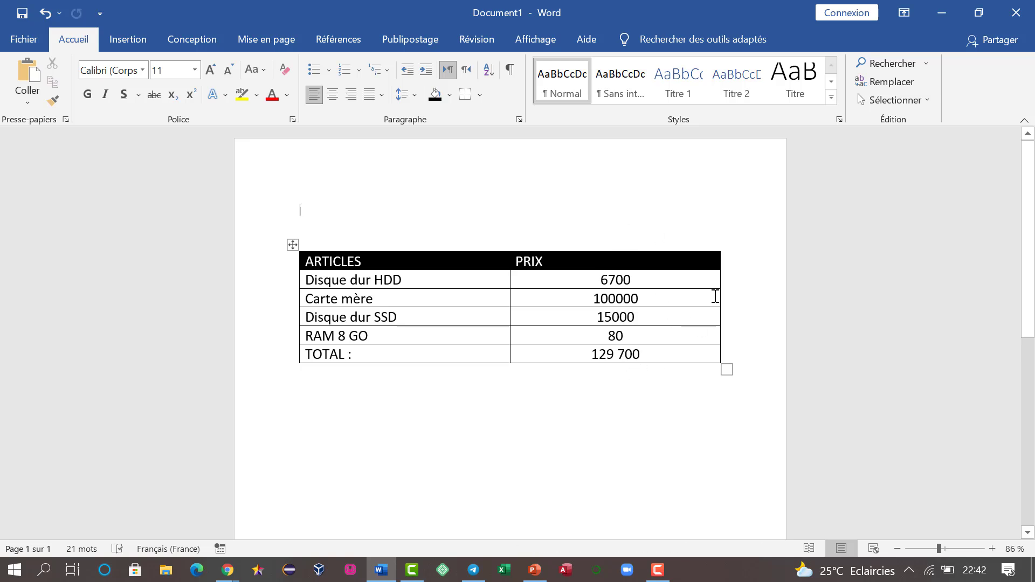
Step: Update the formula field in the TOTAL row so the sum is recalculated
left_click(620, 359)
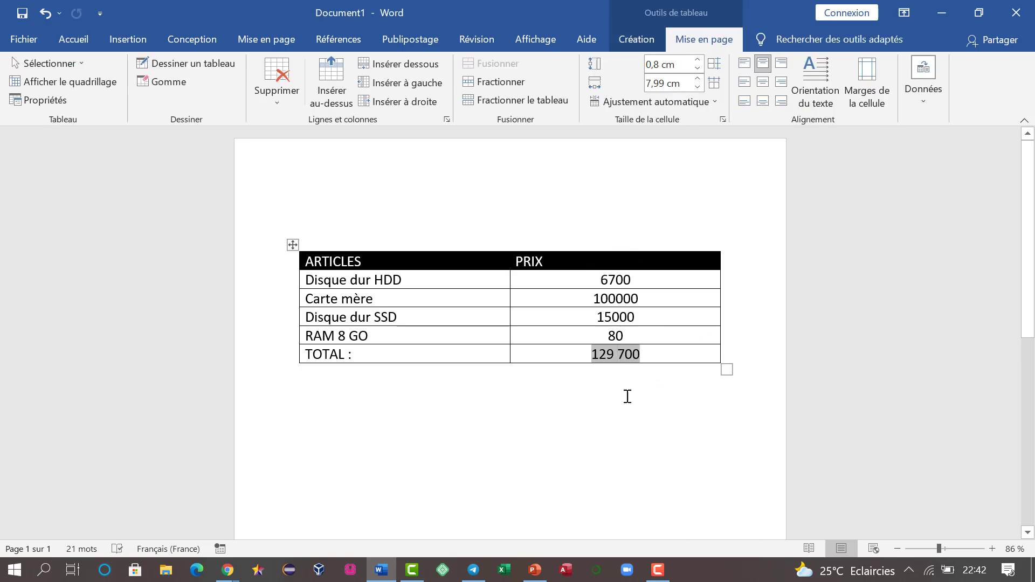
right_click(626, 360)
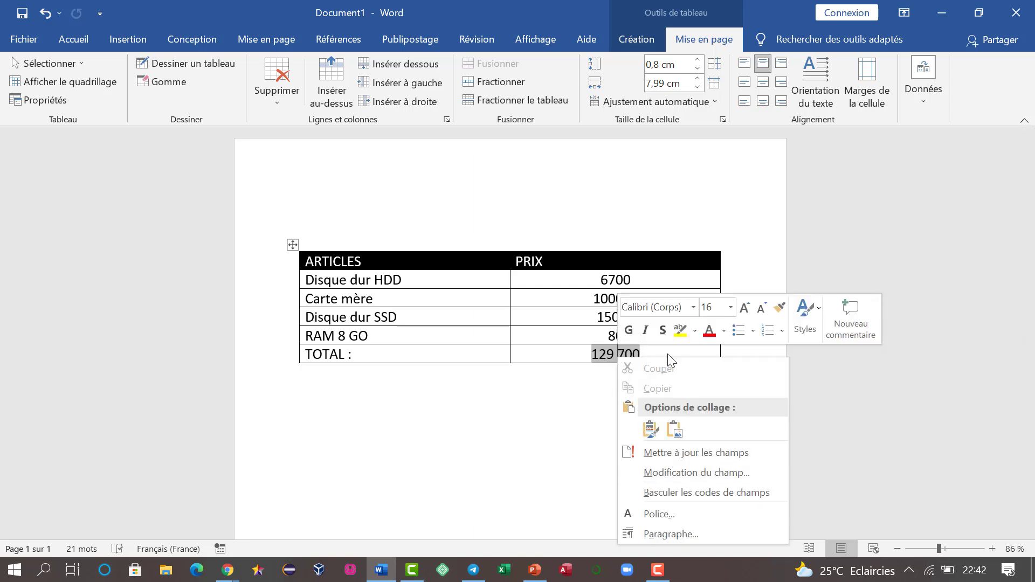
left_click(684, 454)
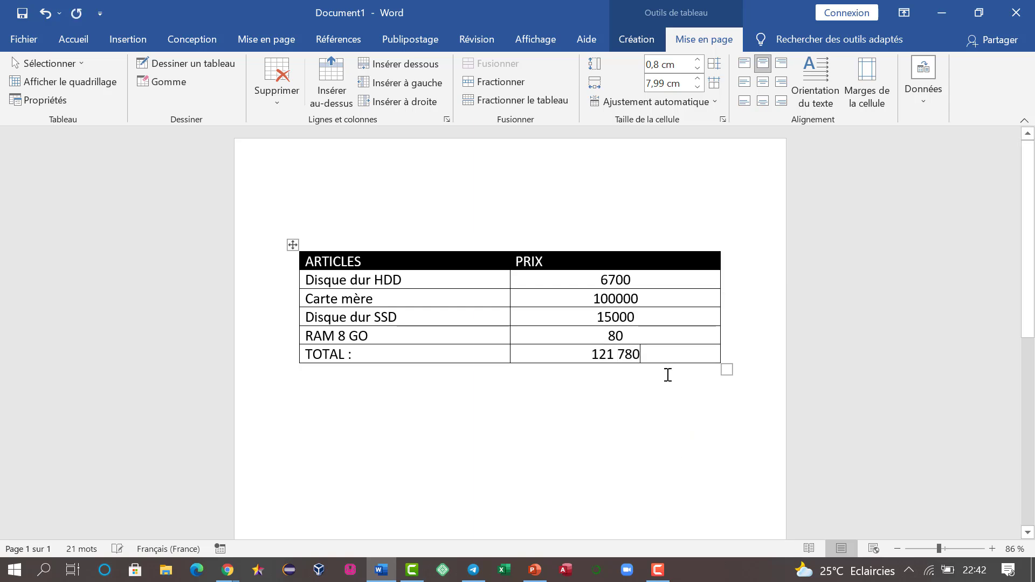
key("ctrl+Home")
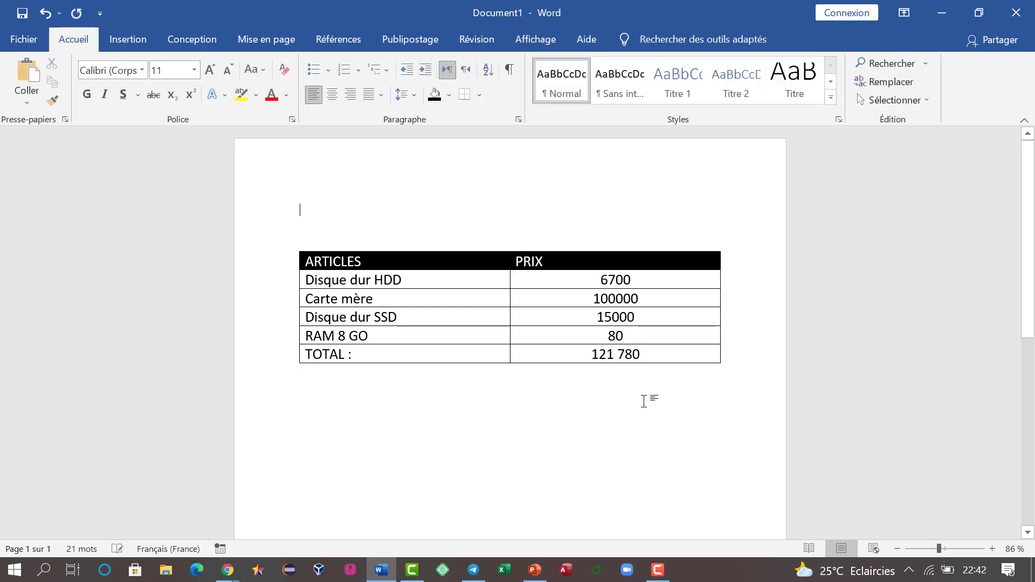
left_click(658, 570)
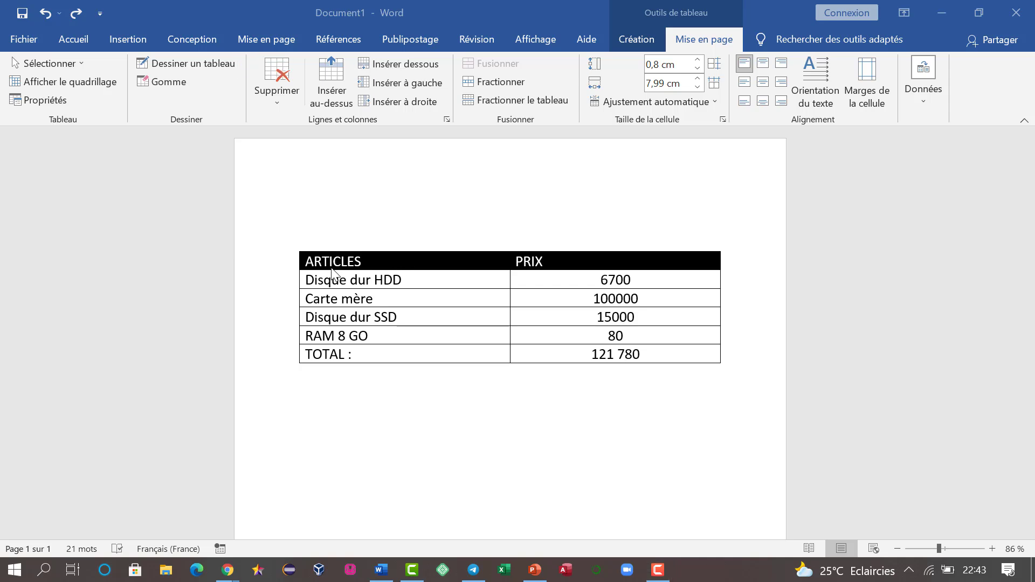
Step: Convert the entire ARTICLES/PRIX table to text, separating the columns with tabs
left_click(301, 259)
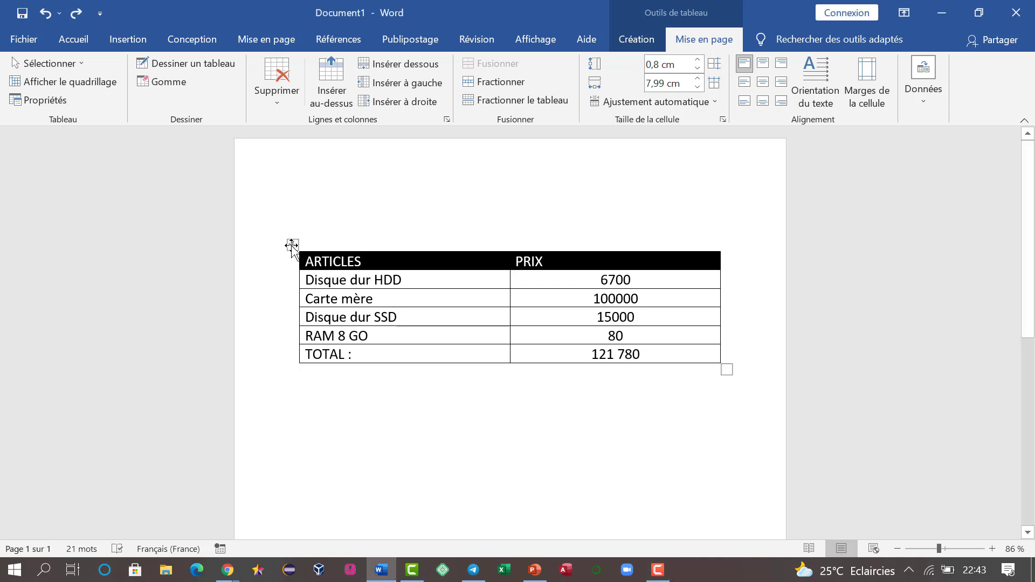
left_click(292, 246)
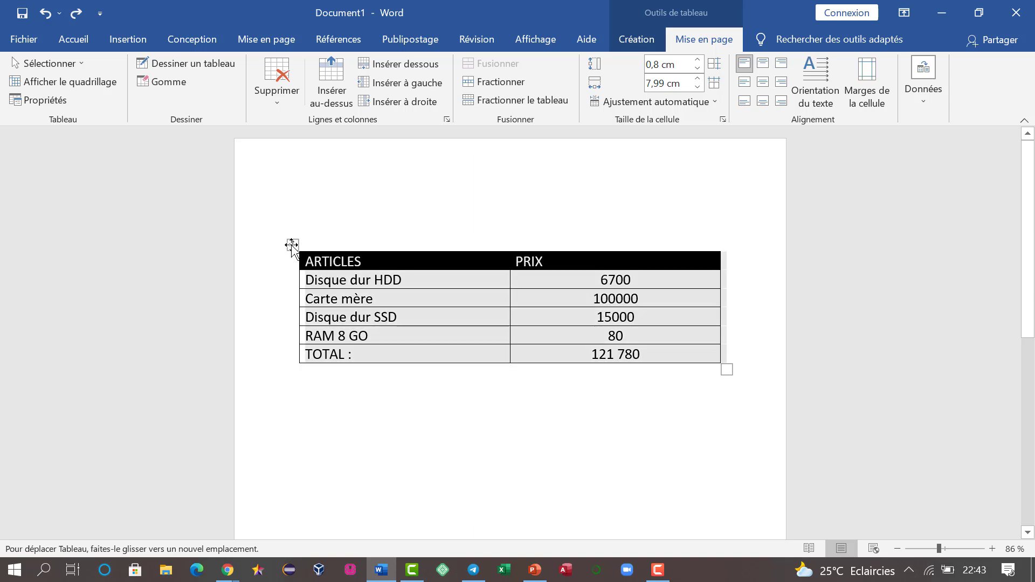
left_click(929, 101)
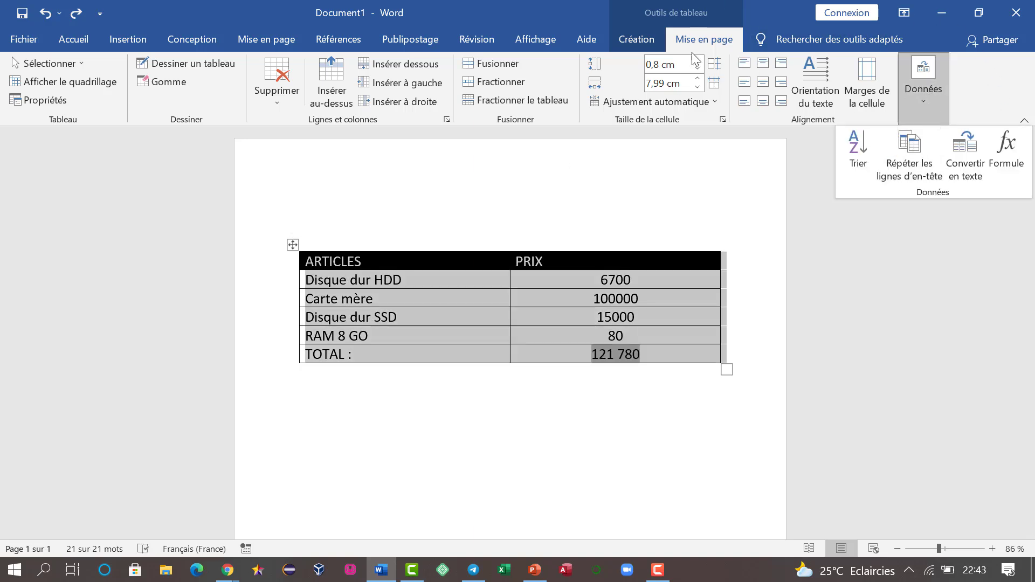
left_click(964, 162)
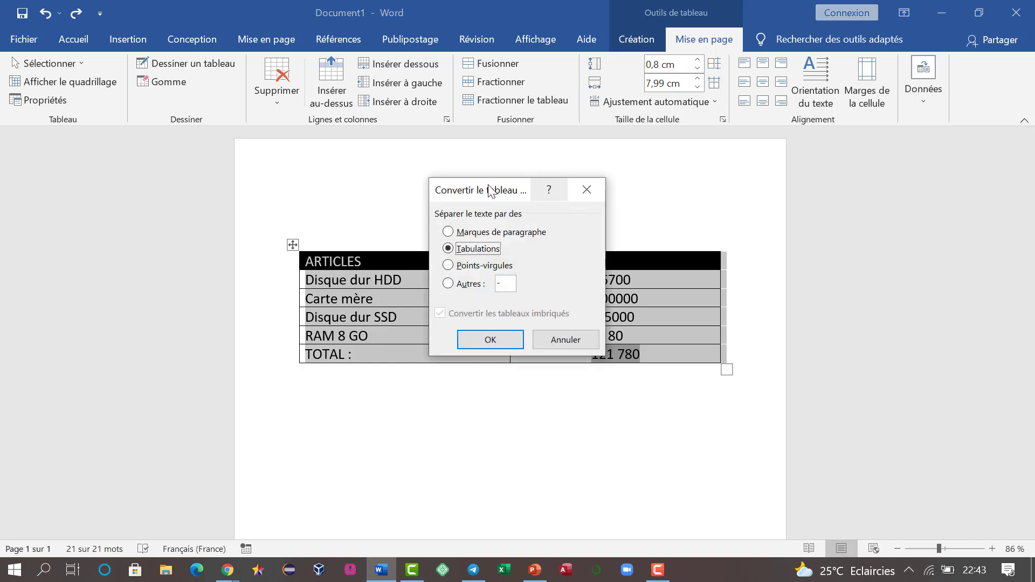
left_click_drag(491, 190, 657, 248)
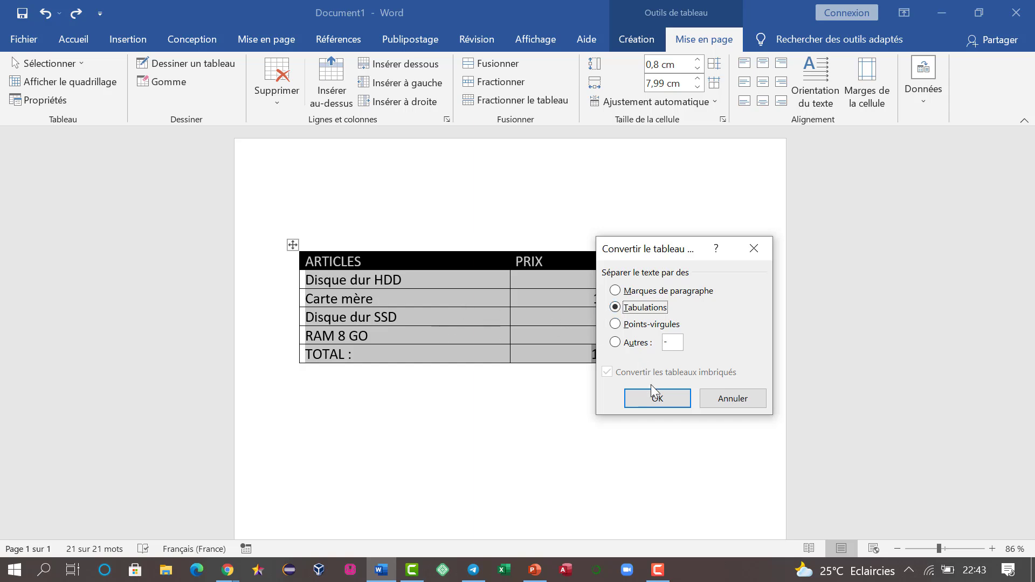
left_click(658, 399)
left_click(521, 229)
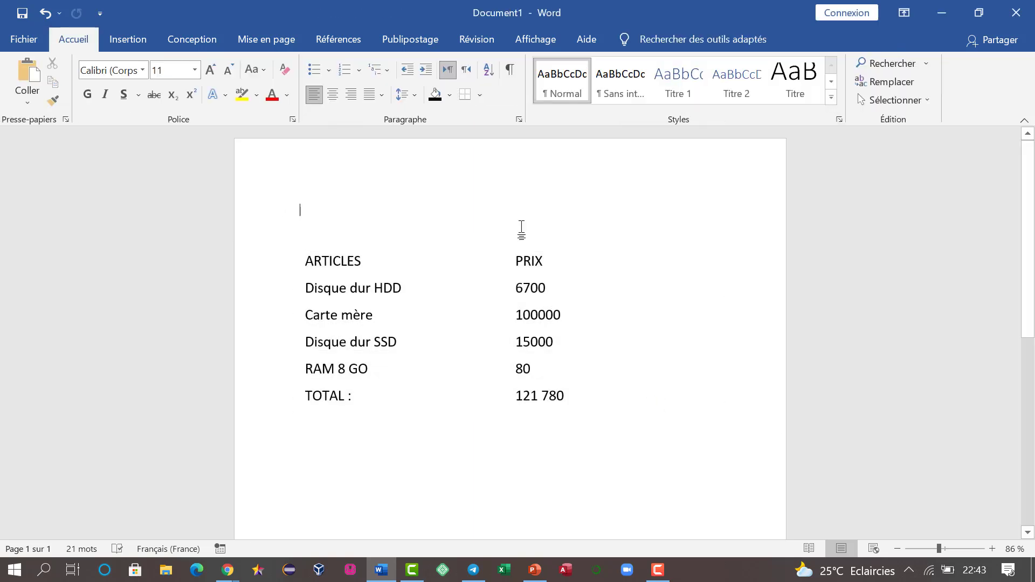
Step: Examine the converted text lines and the frame that surrounds them
left_click(328, 264)
left_click(294, 266)
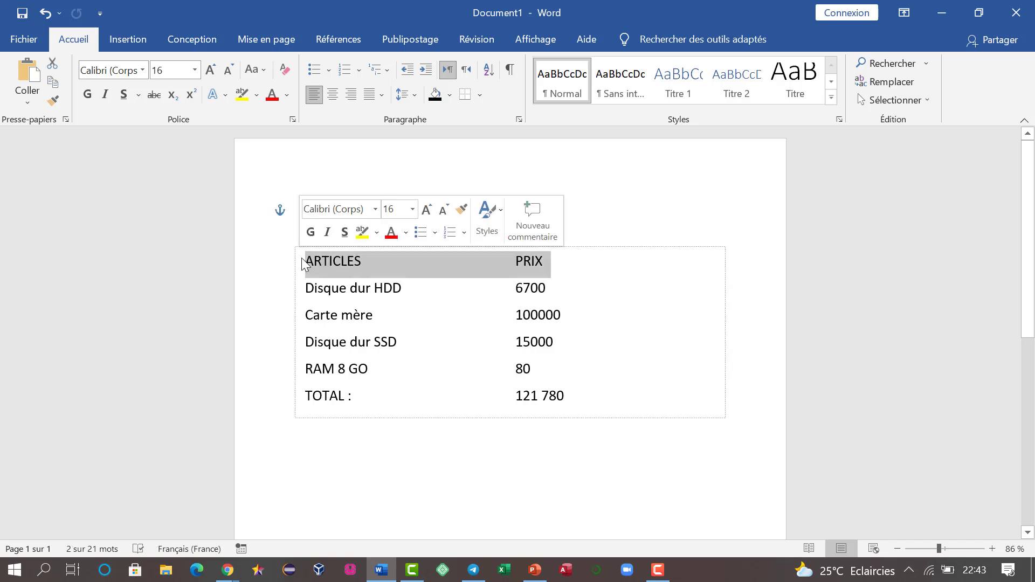
left_click(302, 259)
left_click(616, 417, "shift")
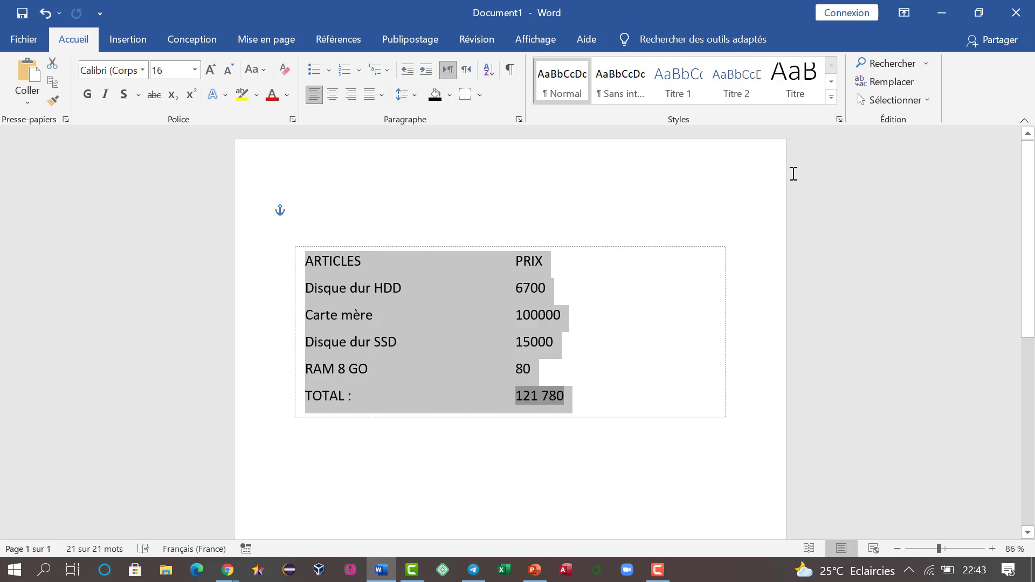
left_click(298, 241)
double_click(297, 247)
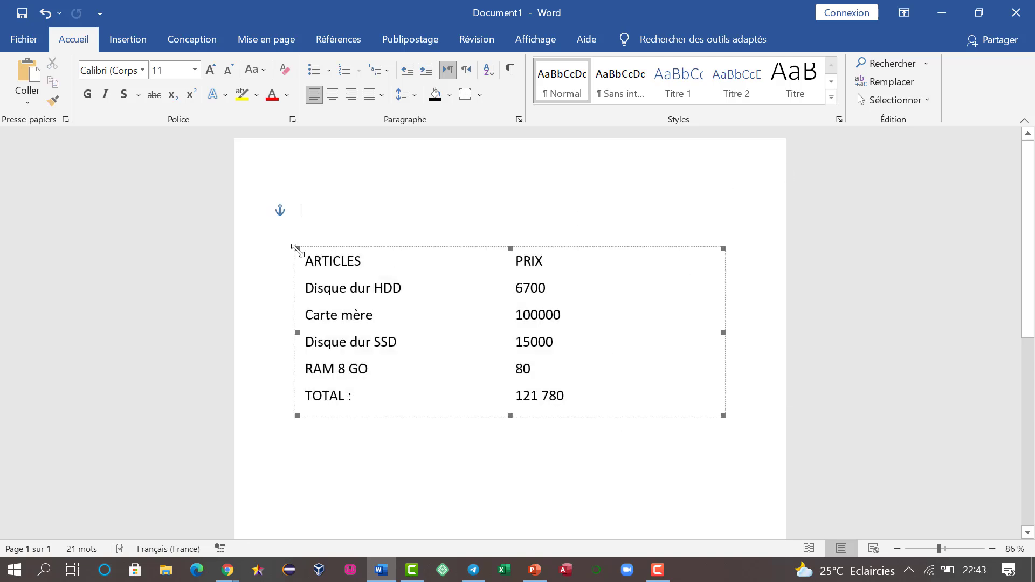
left_click(634, 97)
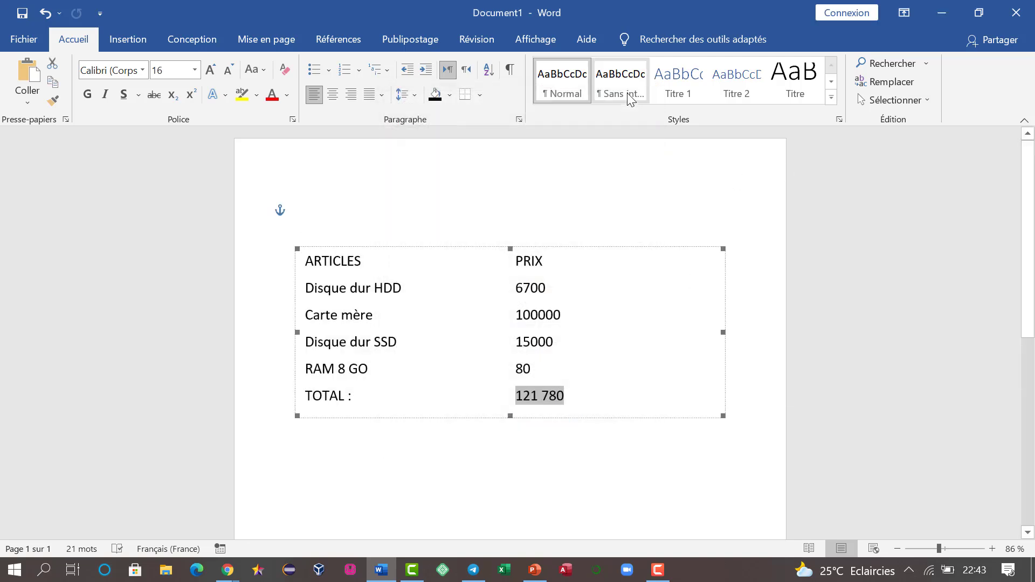
Step: Undo the conversion of the table to text
left_click(46, 16)
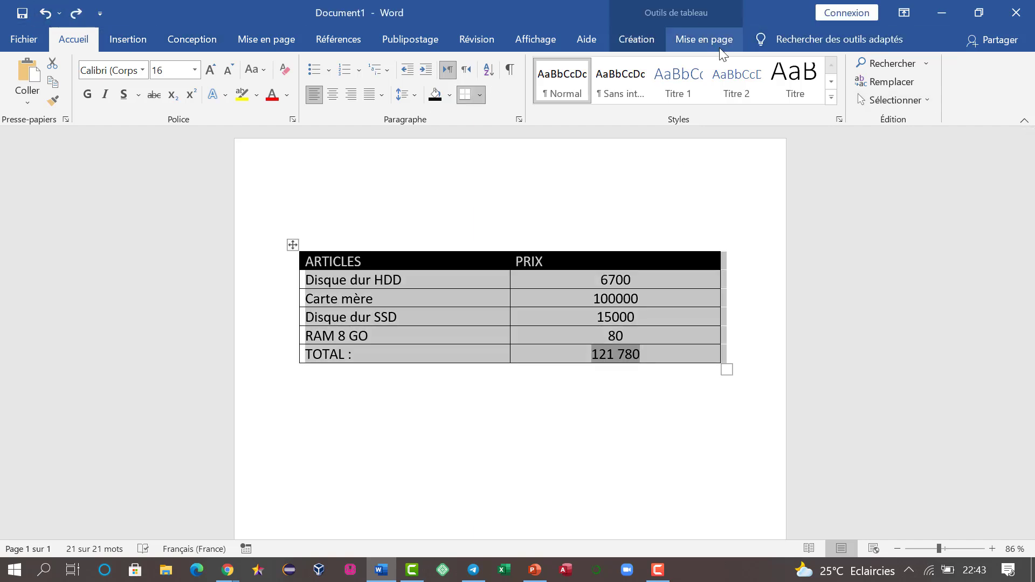
Step: Convert the entire ARTICLES/PRIX table to text, separating the columns with semicolons
left_click(717, 48)
left_click(921, 92)
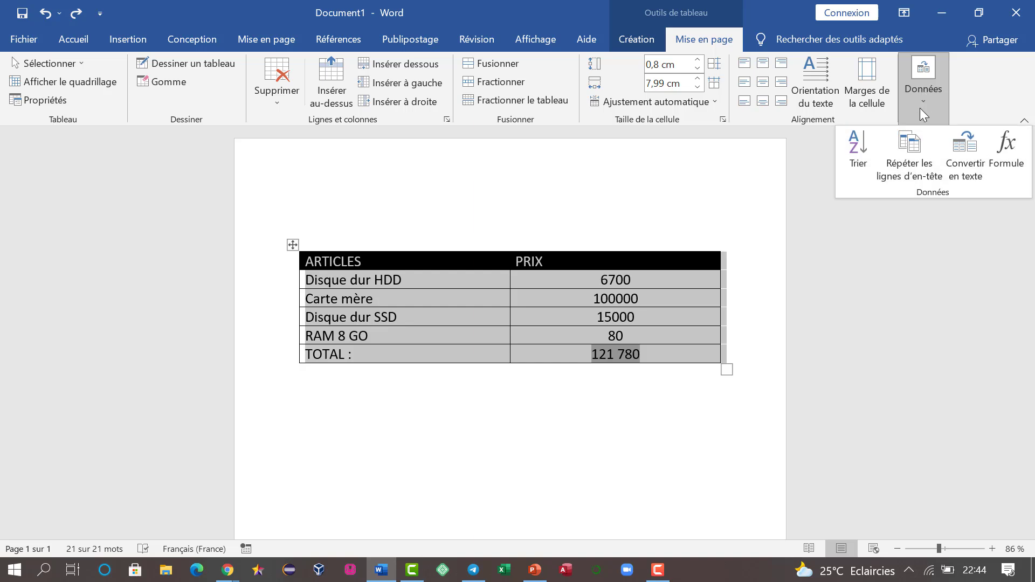
left_click(964, 176)
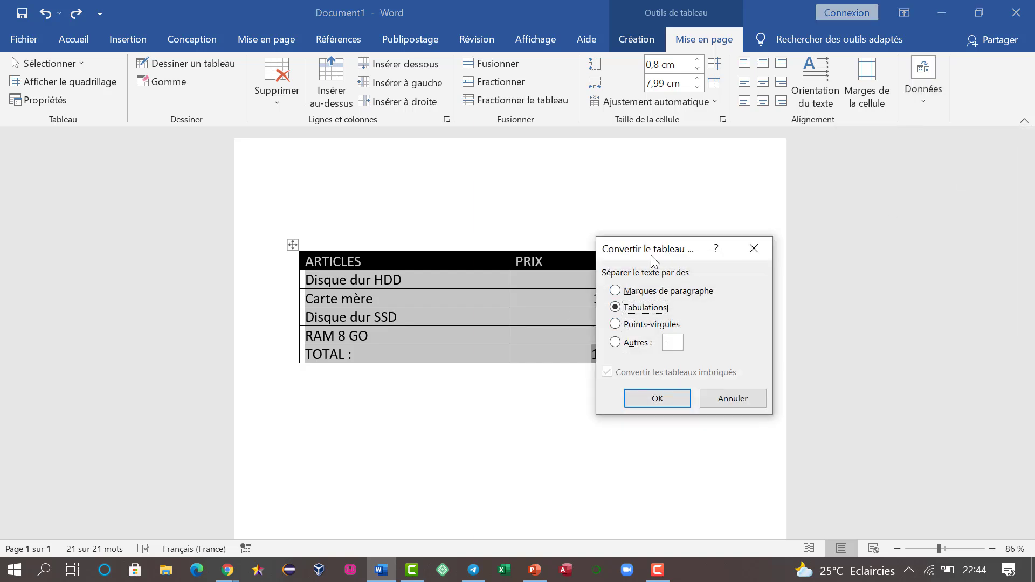
left_click(615, 324)
left_click(674, 399)
left_click(436, 268)
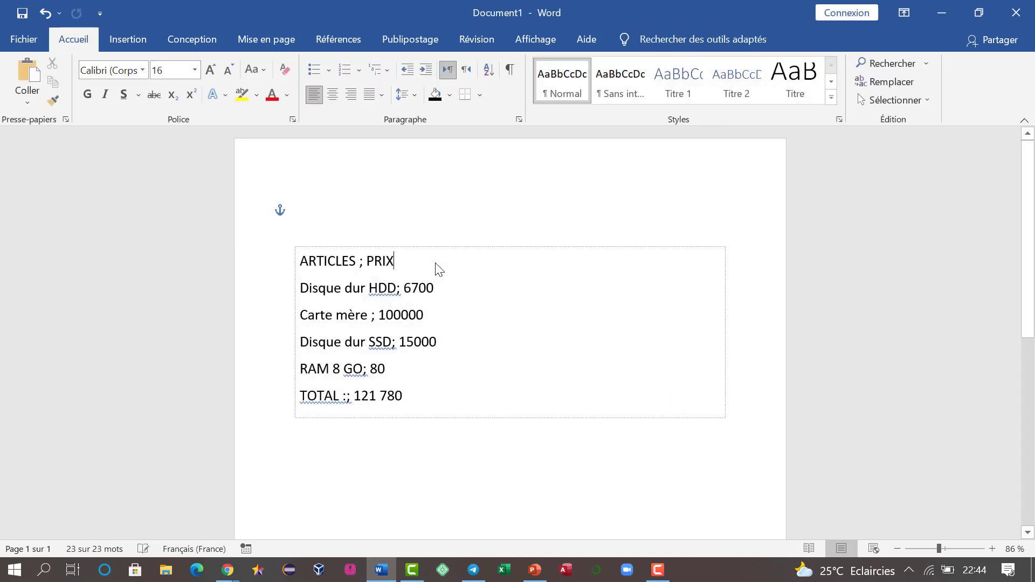
Step: Undo the semicolon-separated conversion to bring back the ARTICLES/PRIX table
left_click(46, 13)
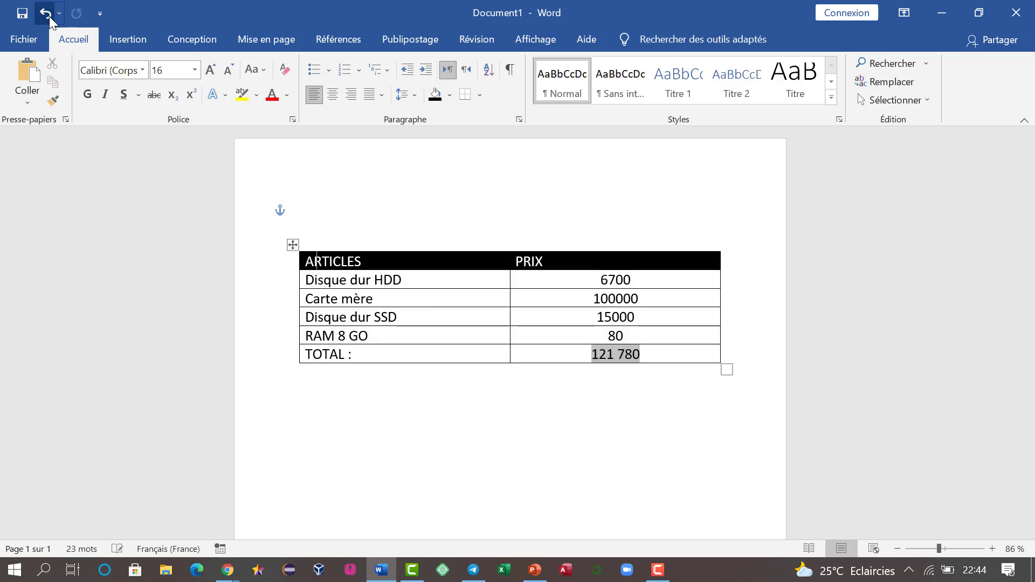
left_click(657, 570)
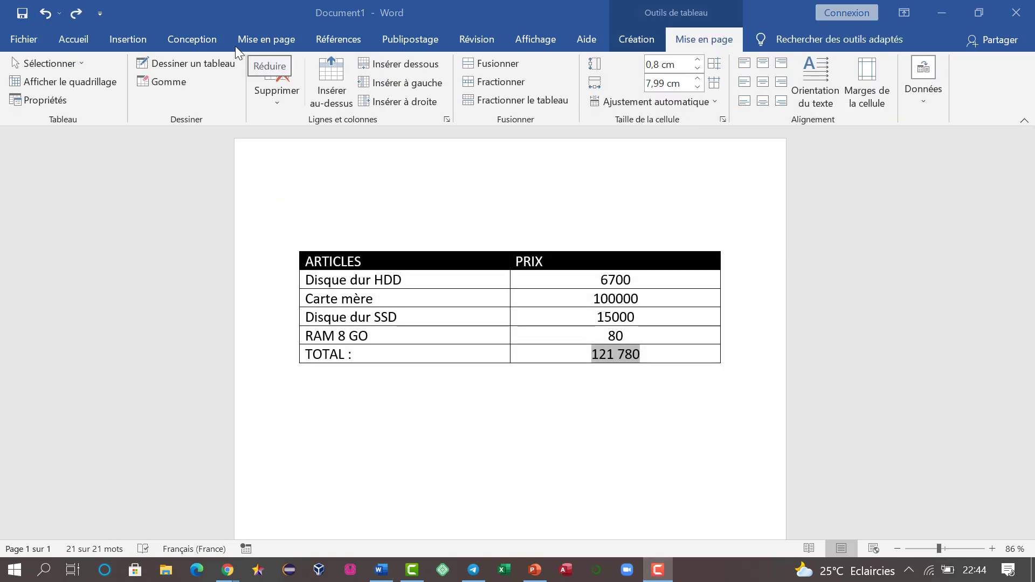
Step: Sort the whole table by the ARTICLES column as text in ascending order, treating the first row as a header
left_click(334, 266)
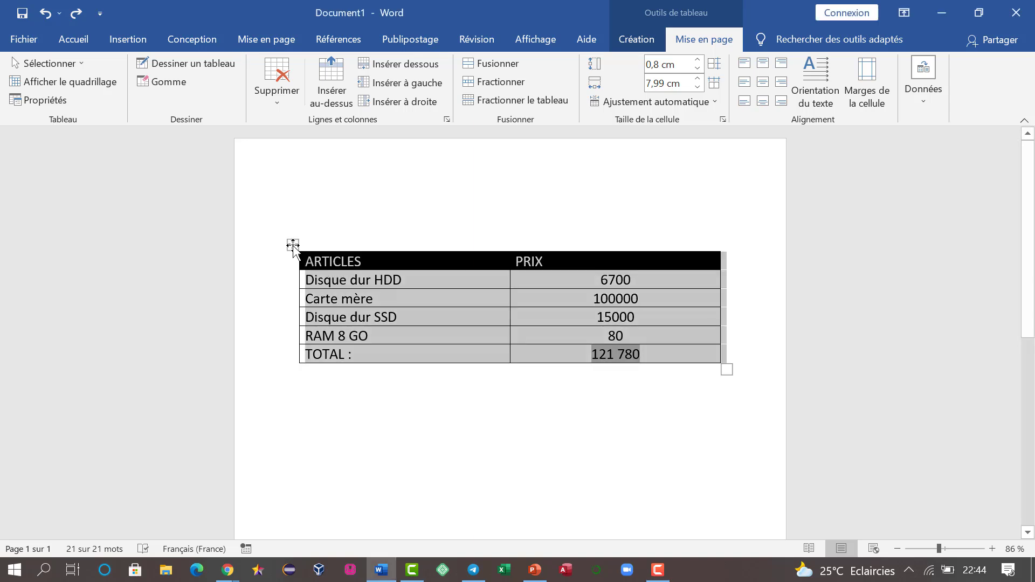
left_click(923, 81)
left_click(849, 167)
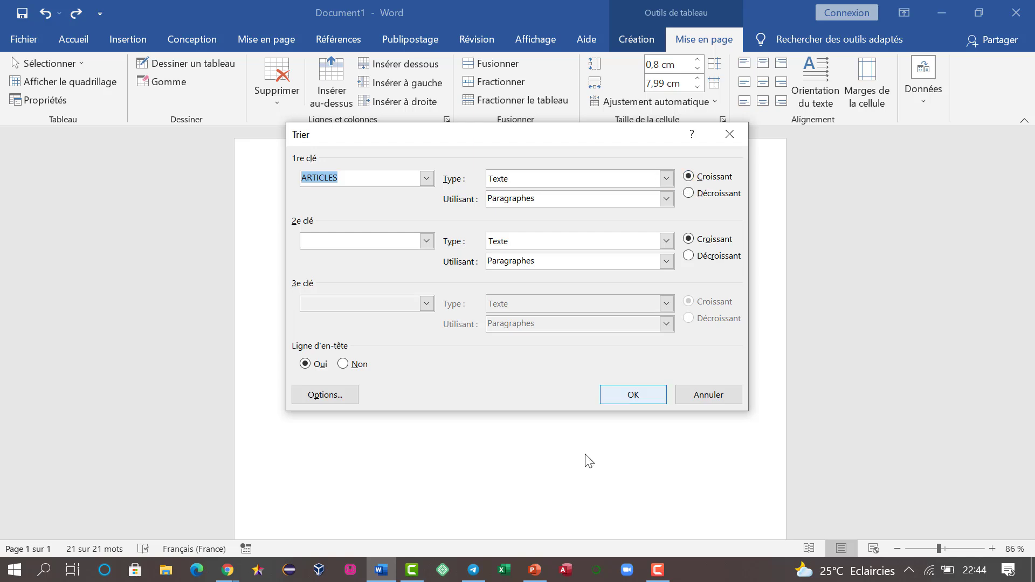
left_click(616, 402)
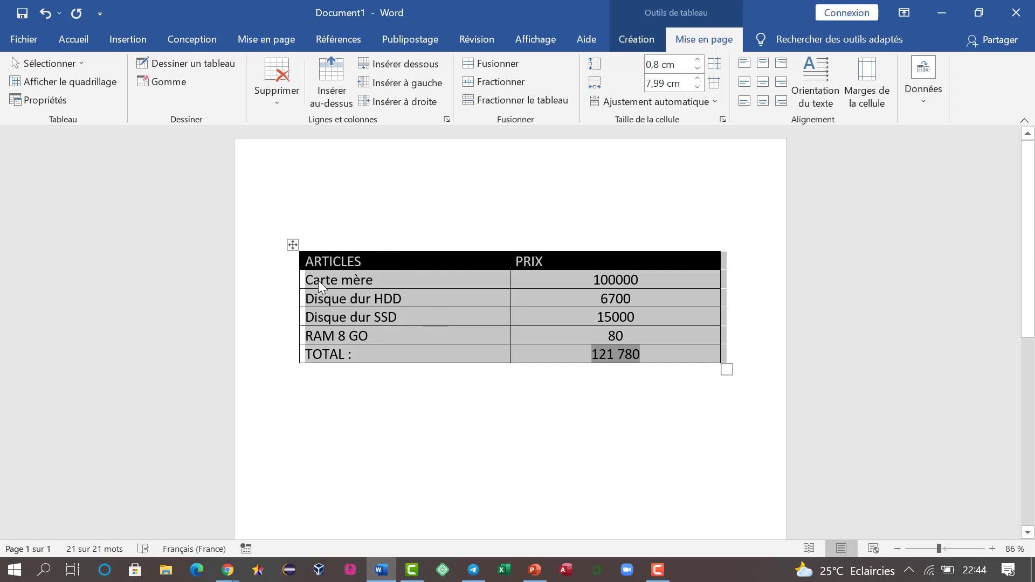
left_click(365, 362)
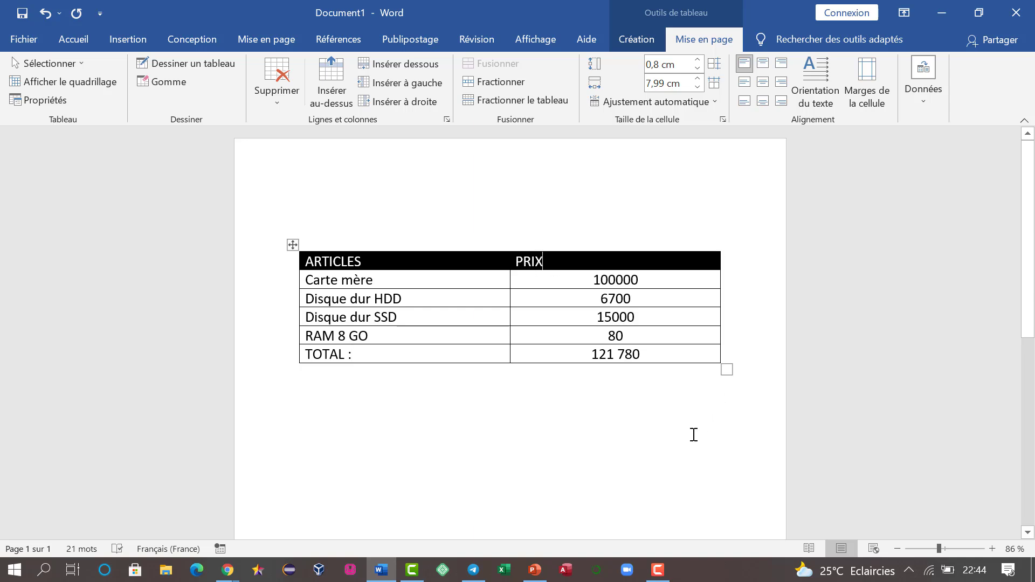
left_click(659, 576)
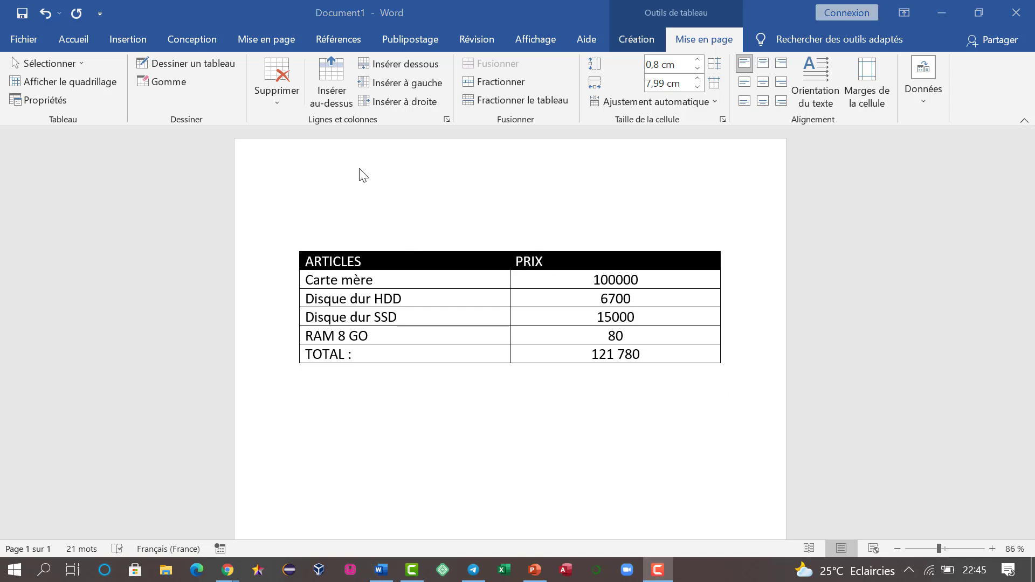